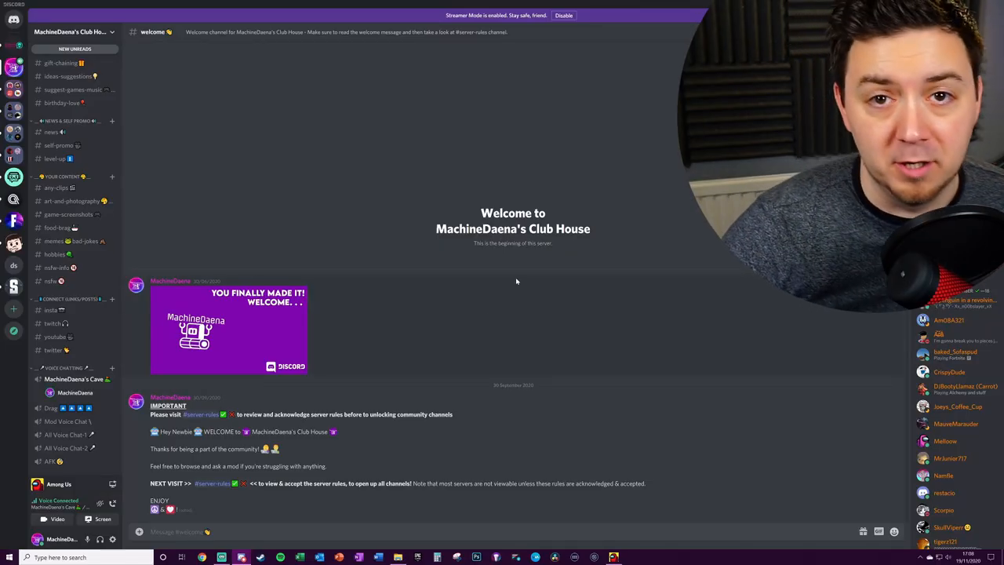
- Bring up the User Settings from the gear beside the username
left_click(113, 539)
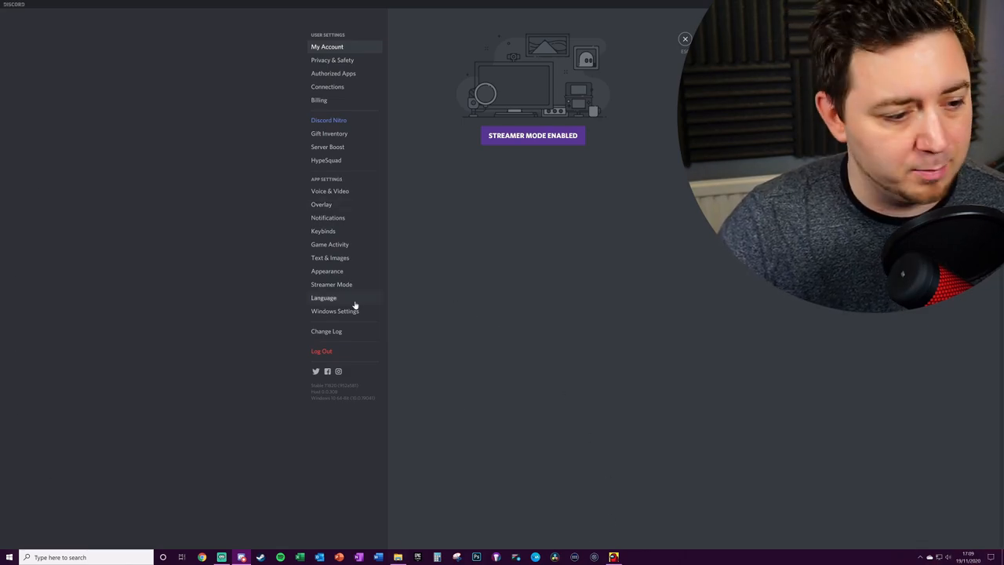
- In the Overlay settings, set the overlay avatar size to Small
left_click(323, 207)
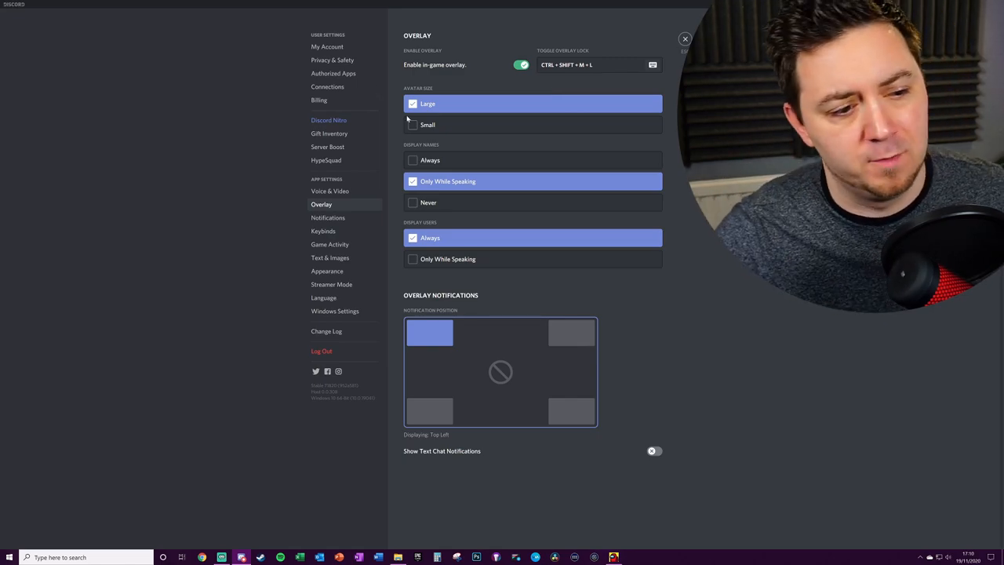
left_click(430, 128)
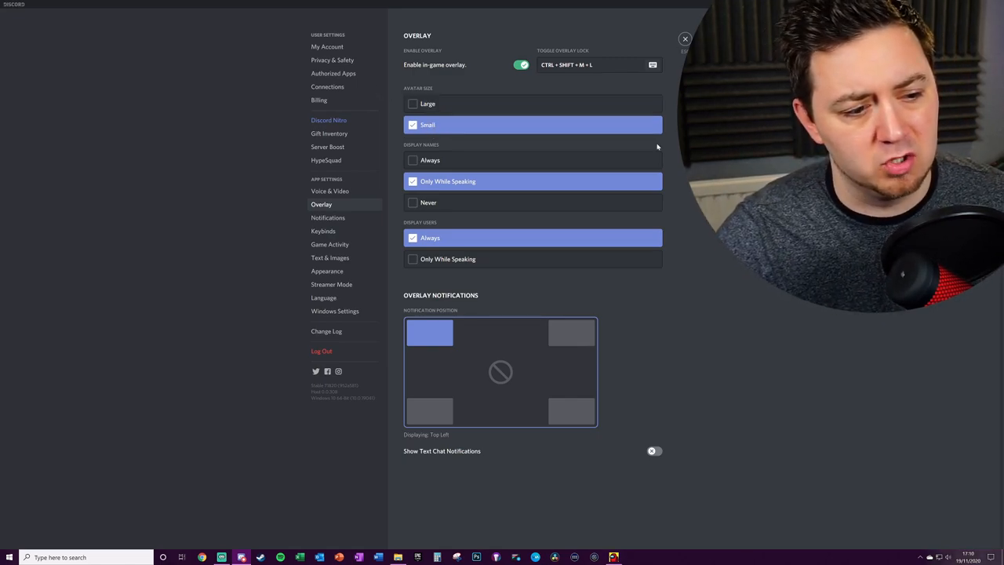
- Switch over to the Among Us game window with Alt+Tab
left_click(684, 39)
key("alt+Tab")
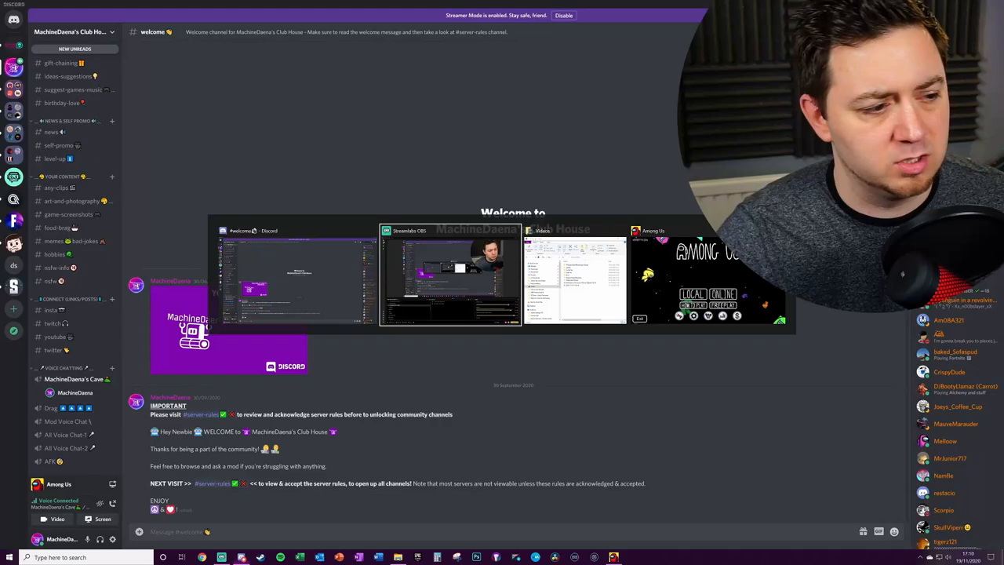